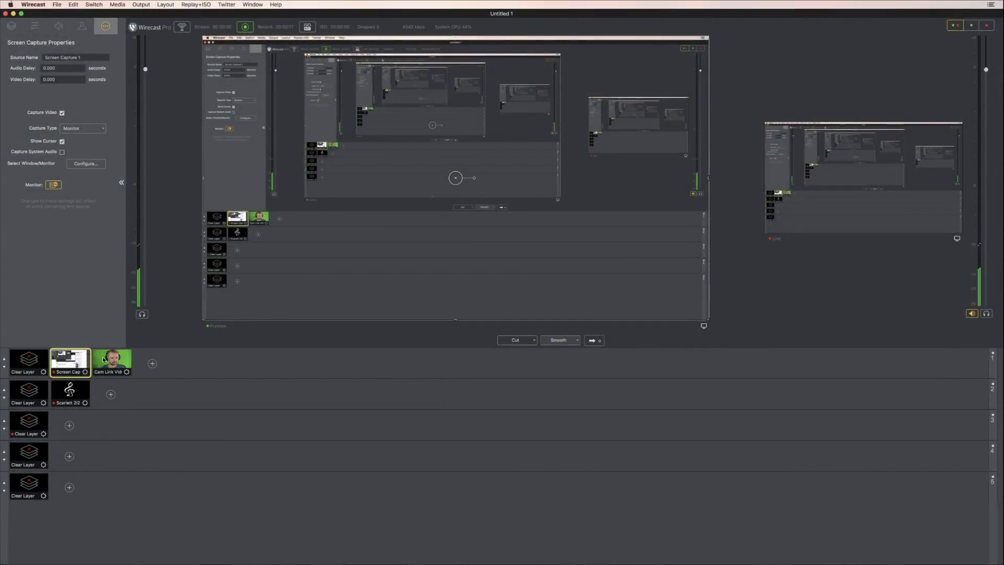
Load the Cam Link Video shot from layer 1 into the preview.
click(104, 359)
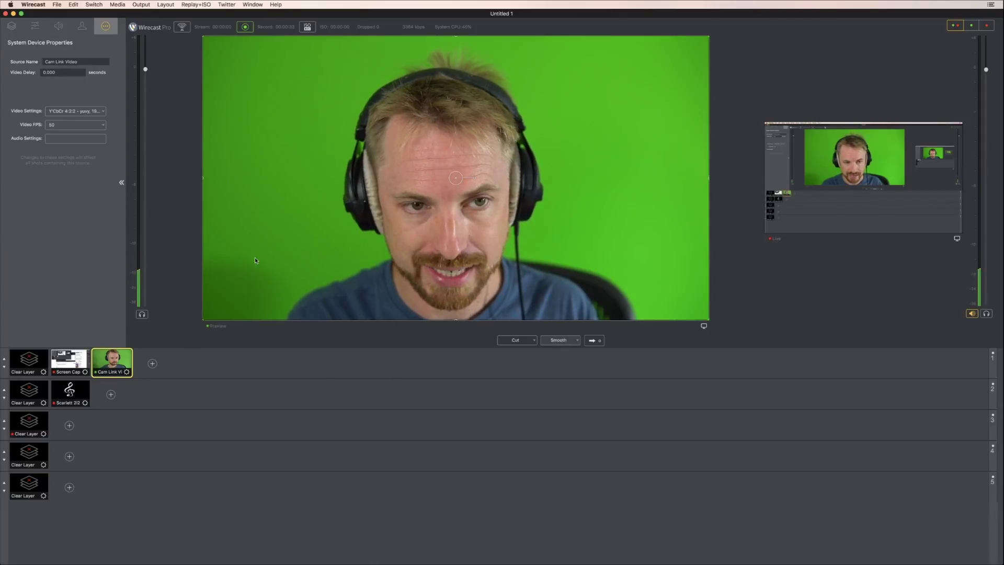
Open the Audio Mixer from the Window menu and move it left over the preview.
click(253, 5)
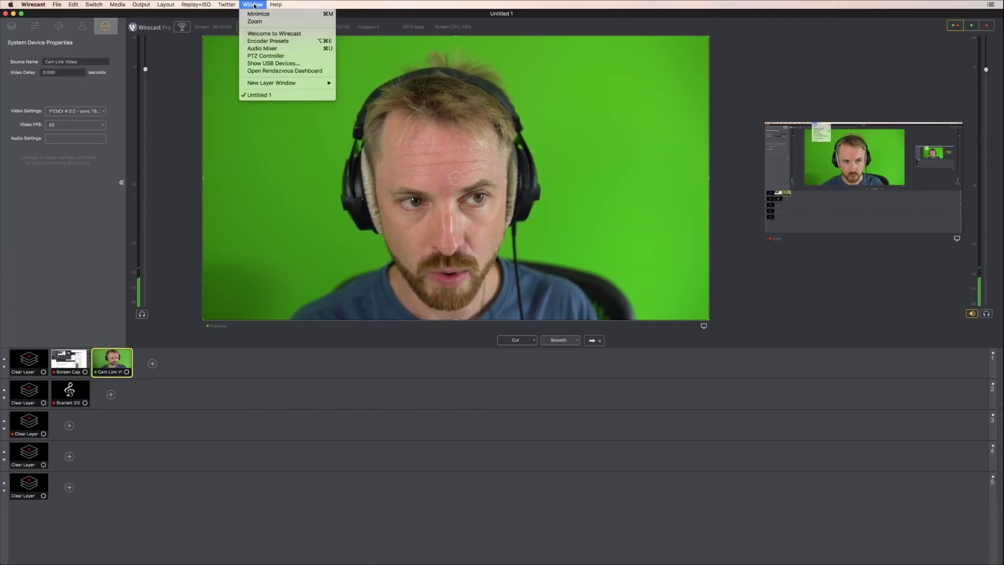
click(262, 48)
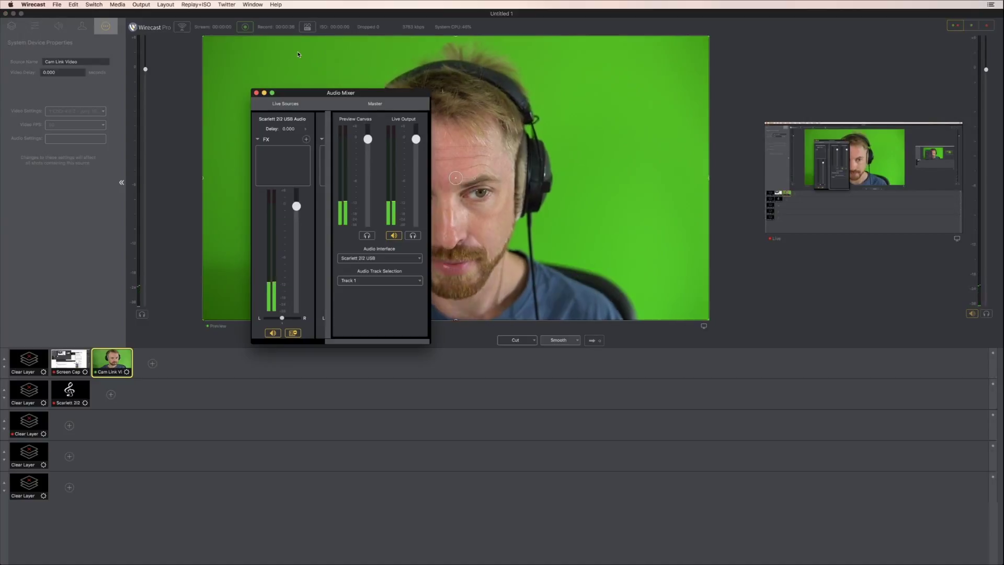
drag(342, 92, 246, 92)
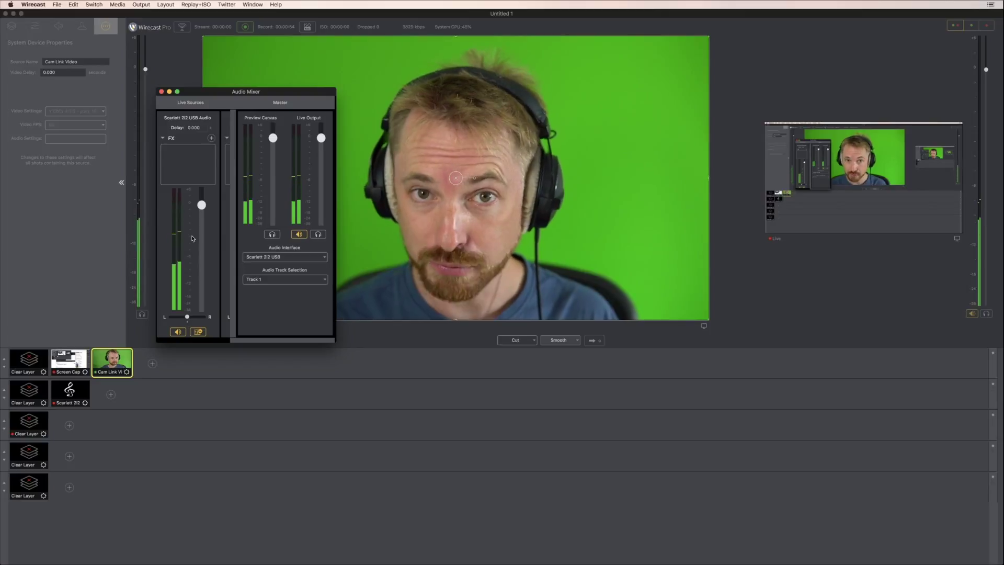
Add a Delay effect to the mic, remove it again, and reopen the FX list.
click(212, 139)
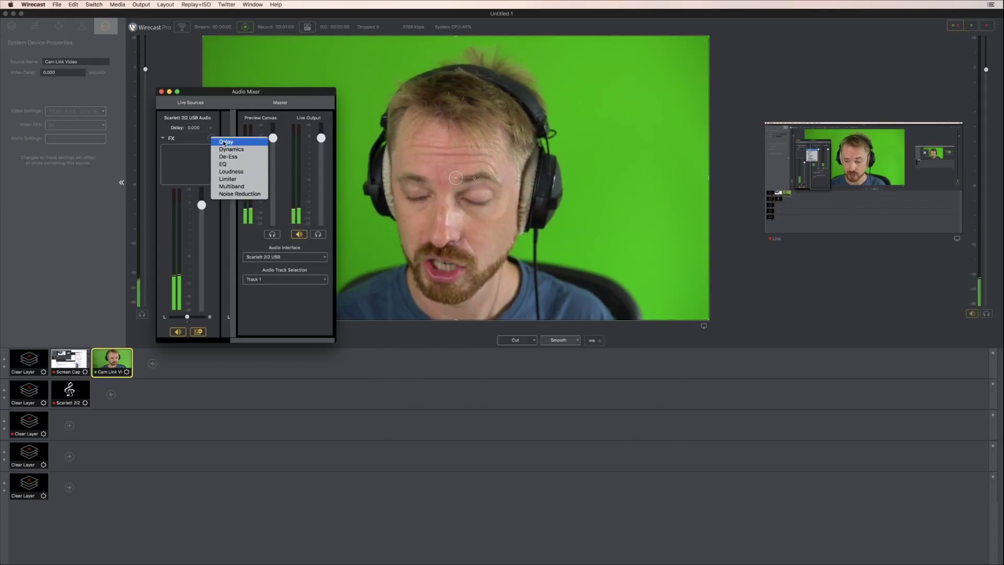
click(225, 142)
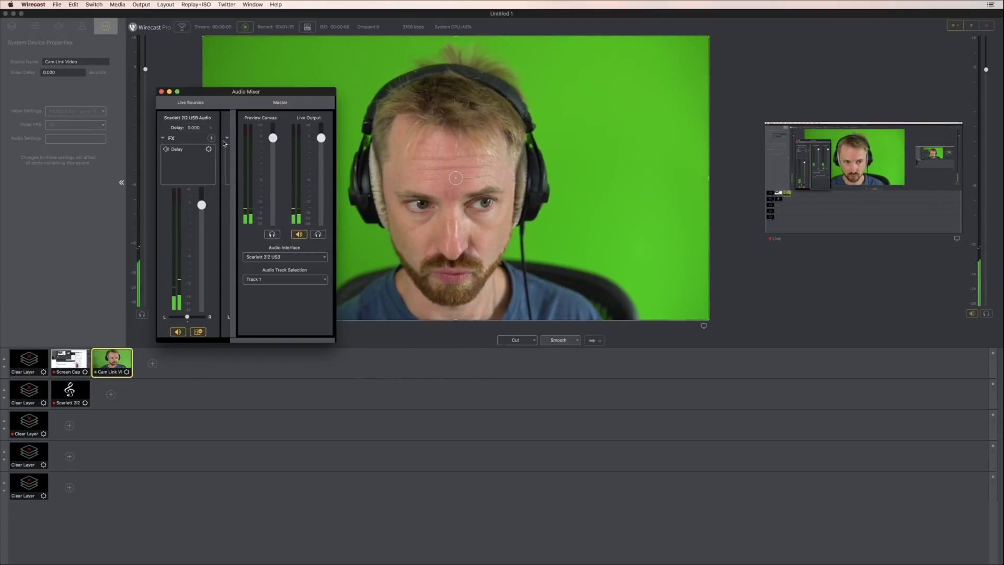
click(189, 150)
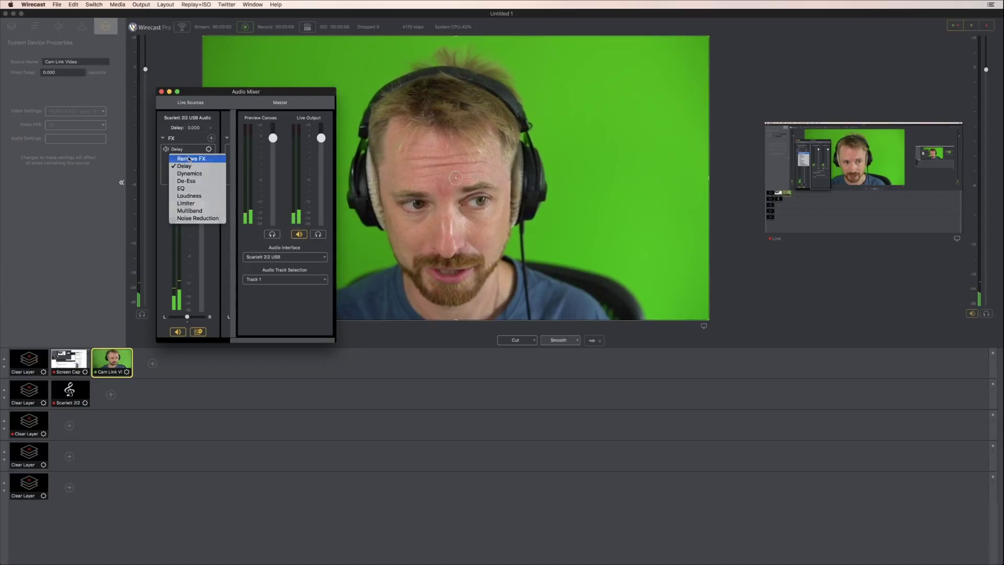
click(189, 158)
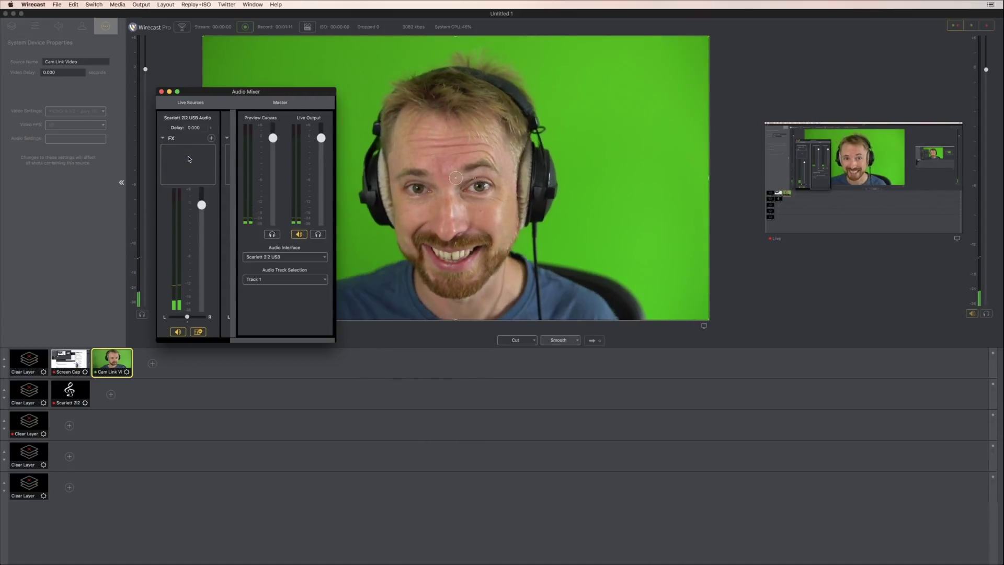
click(211, 138)
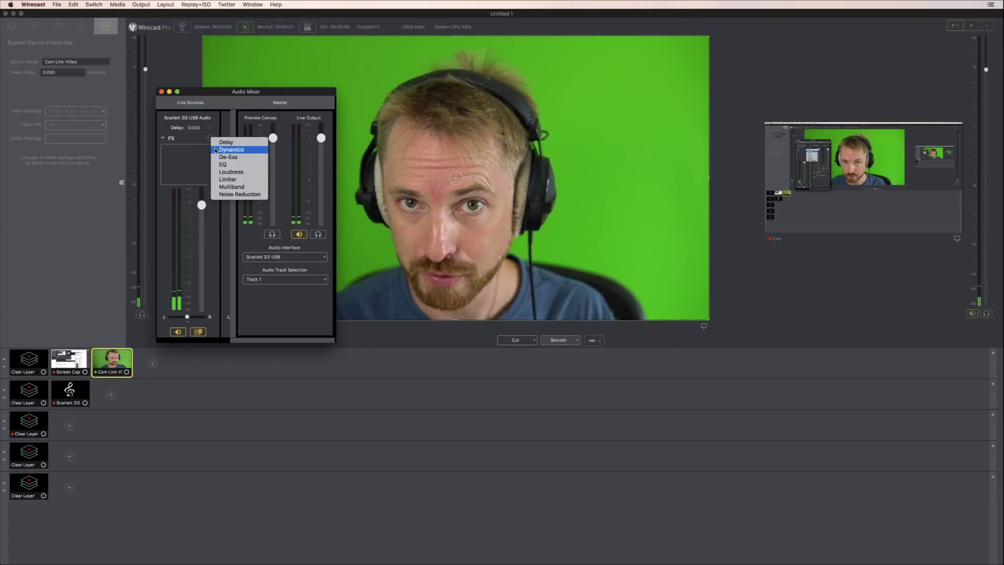
Add Dynamics to the mic with output 18 dB, gate threshold about -26 dB, release 100 ms.
click(230, 149)
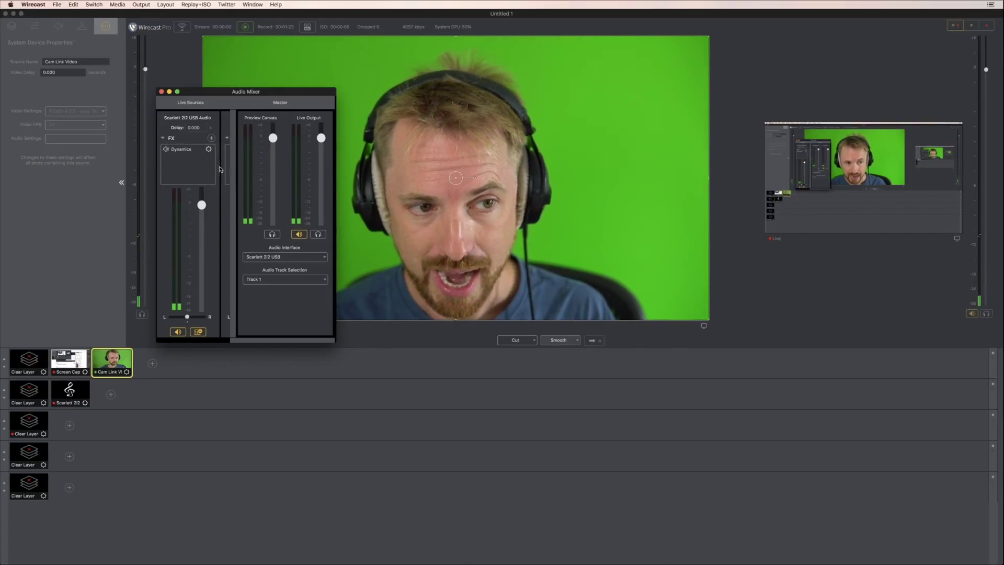
click(188, 149)
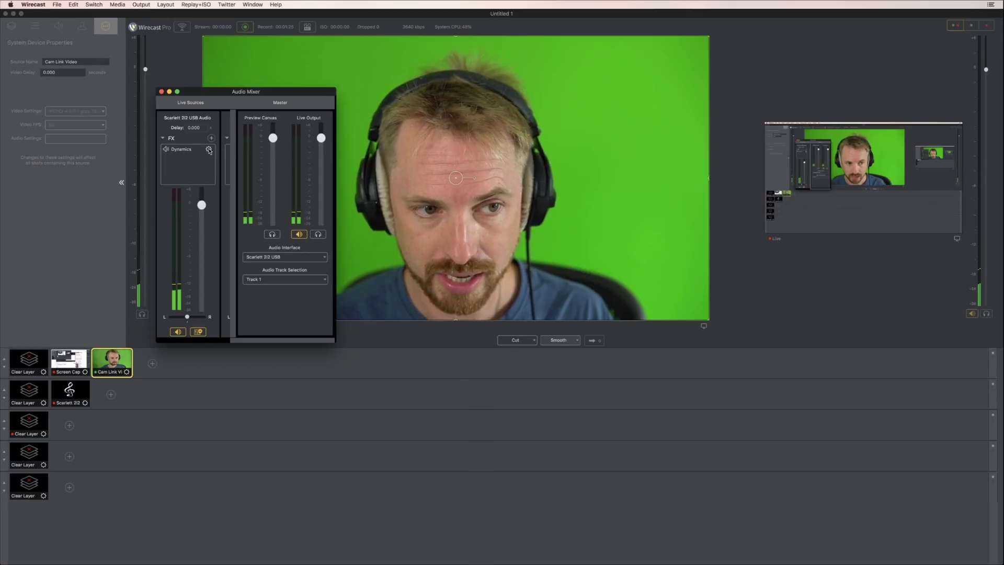
click(209, 150)
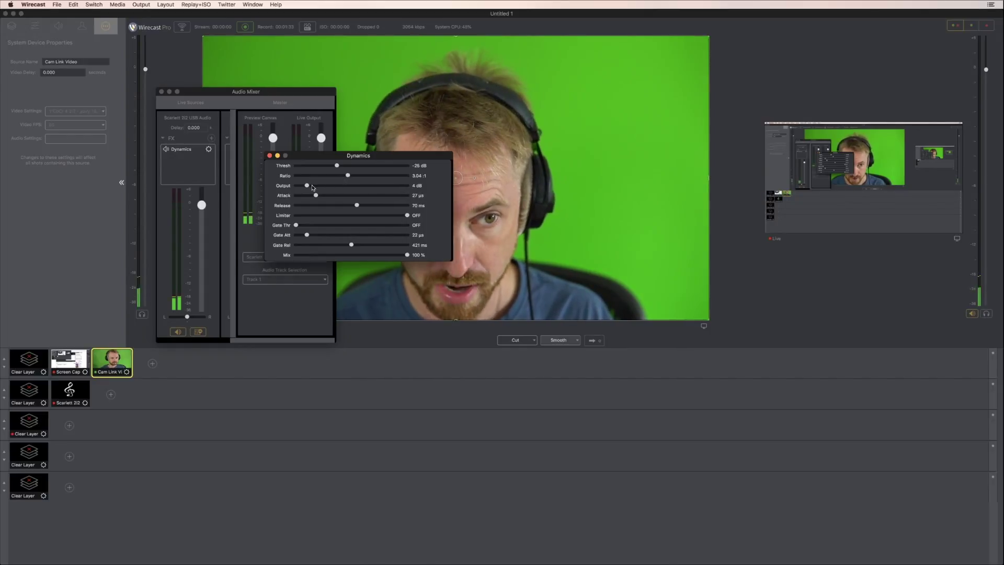
drag(316, 186, 354, 207)
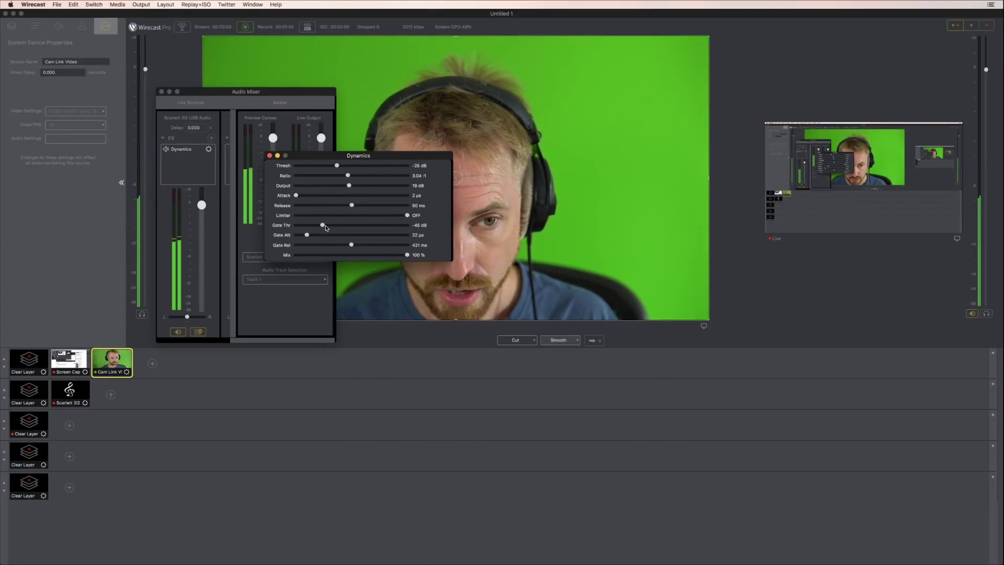
drag(346, 228, 349, 228)
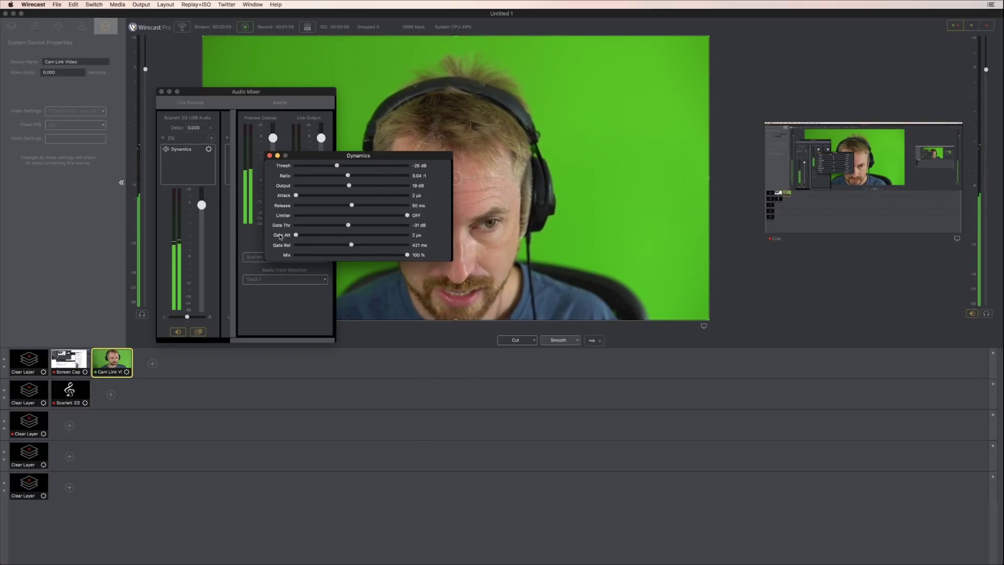
drag(351, 245, 334, 246)
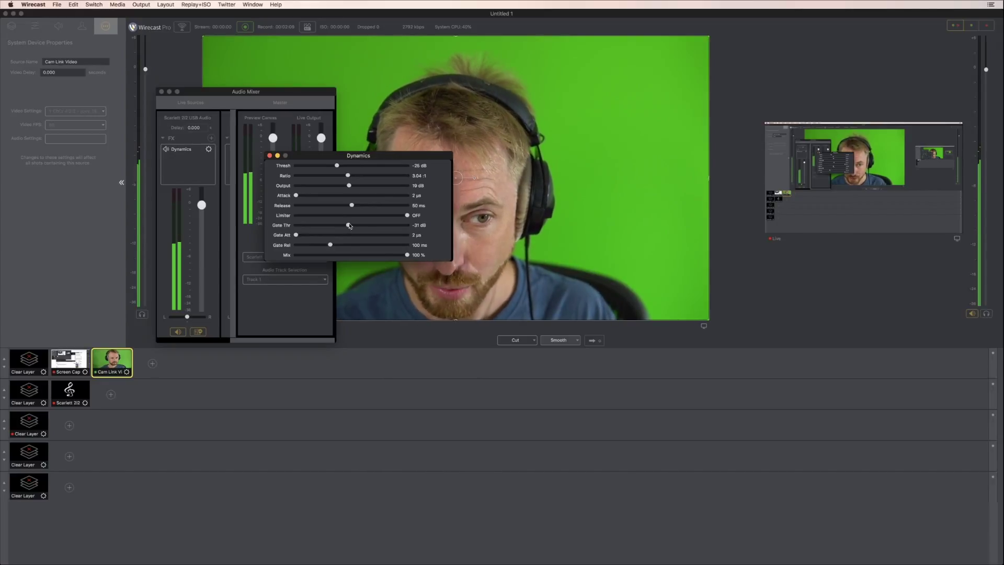
mouse_move(349, 225)
mouse_down()
mouse_move(392, 226)
mouse_move(360, 226)
mouse_up()
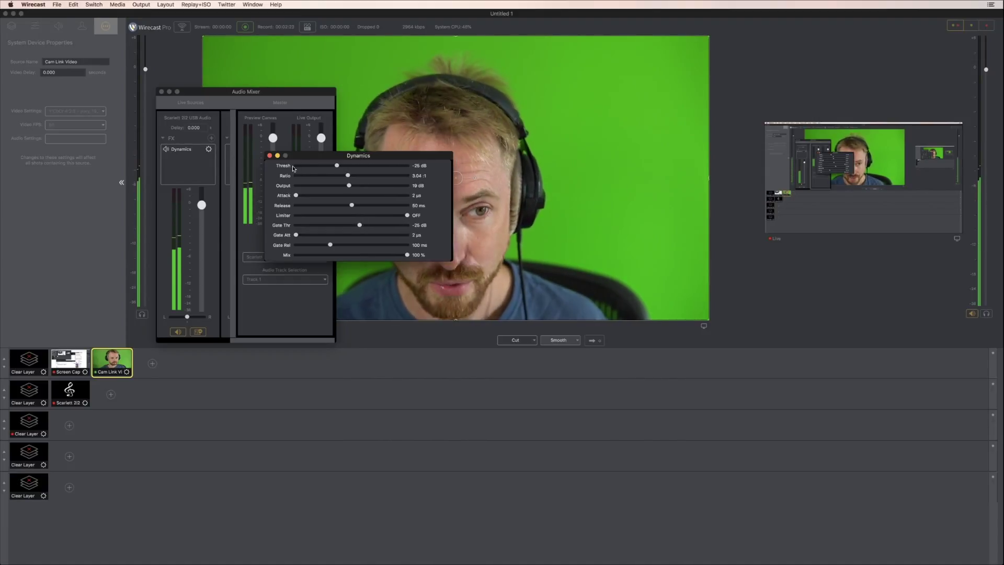
Add De-Ess after Dynamics and review its settings (threshold -30 dB, 6038 Hz).
click(269, 156)
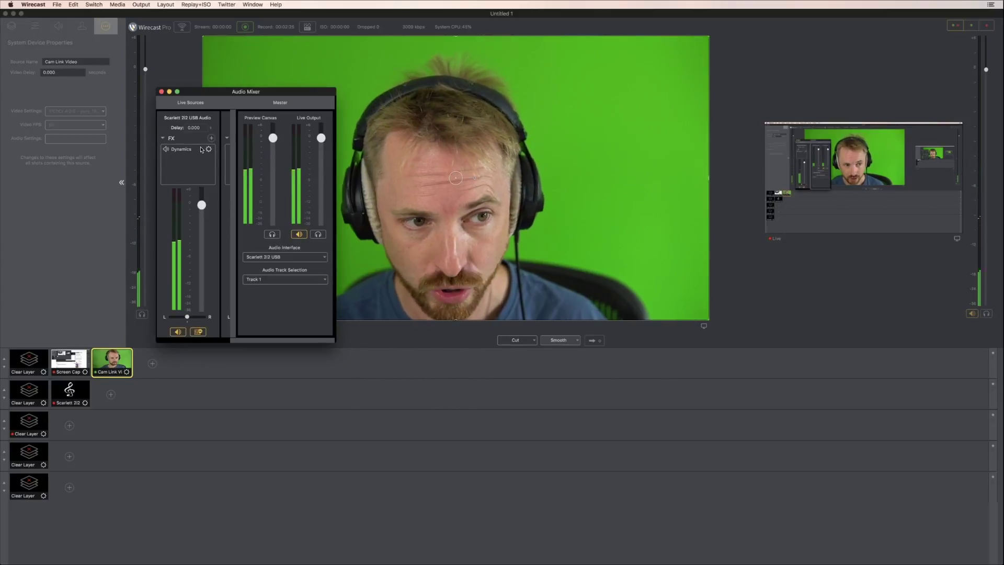
click(212, 138)
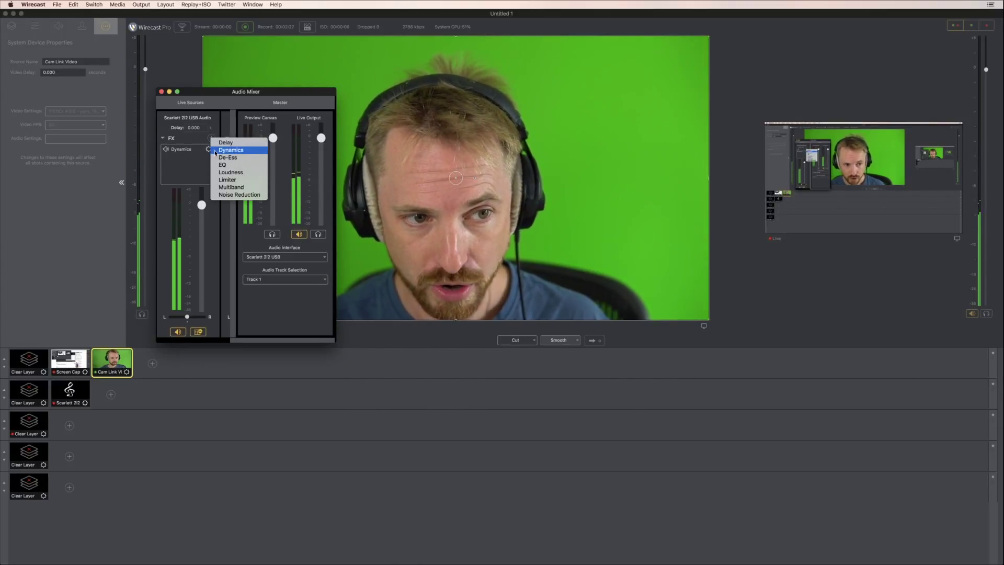
click(224, 158)
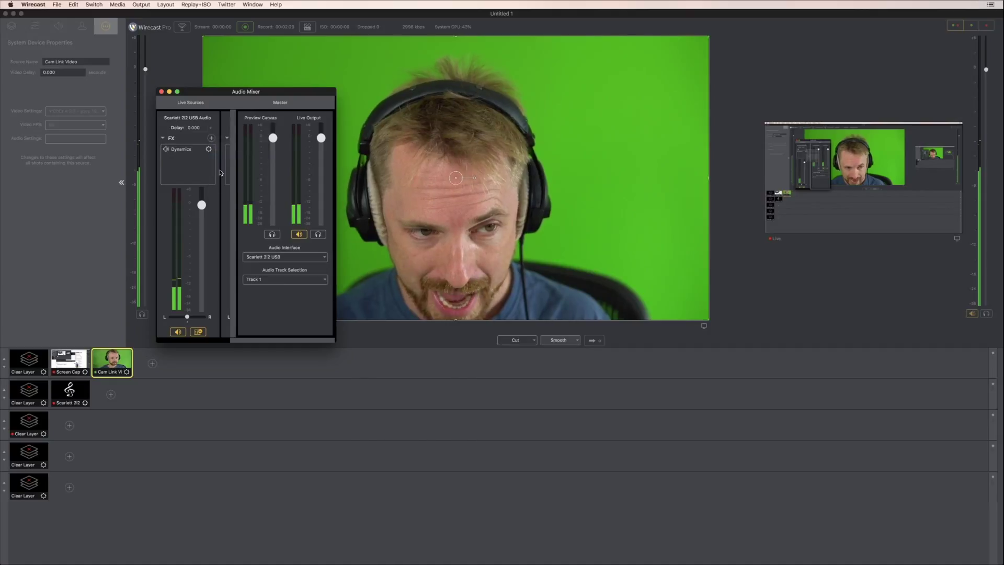
click(185, 157)
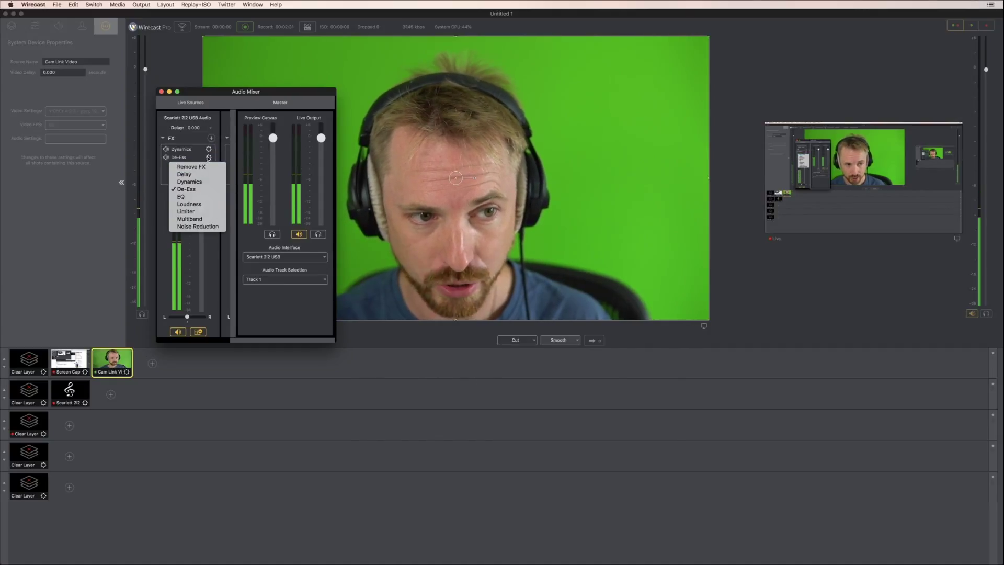
click(208, 157)
click(208, 157)
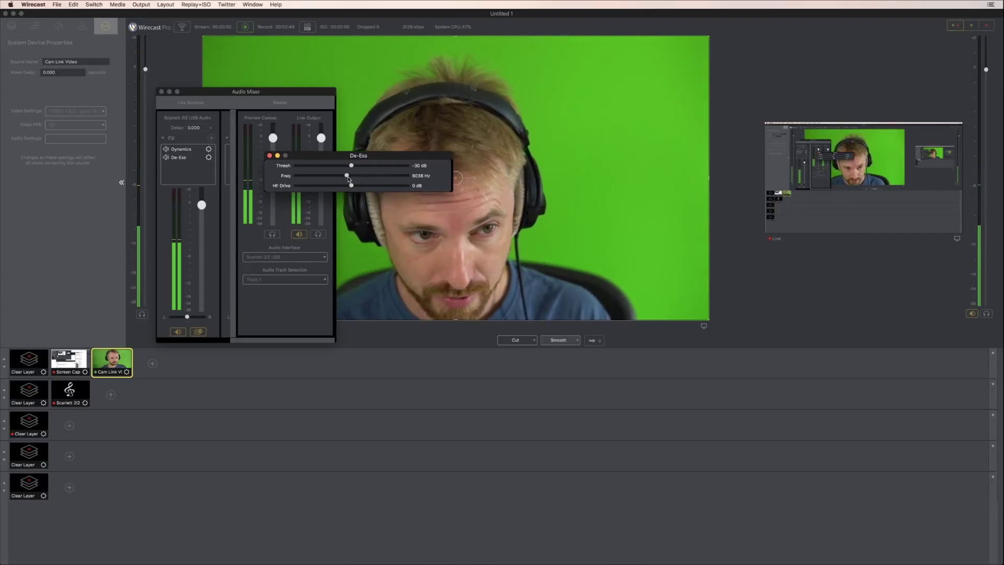
click(270, 156)
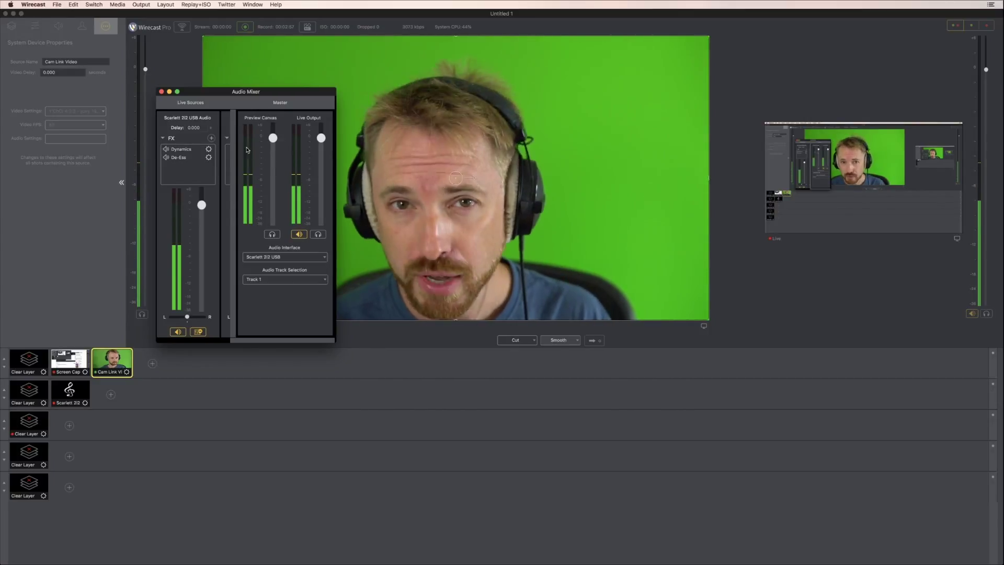
Add EQ to the mic chain with Low 0.2, Medium 0.4 and High 1.2 dB boosts.
click(212, 138)
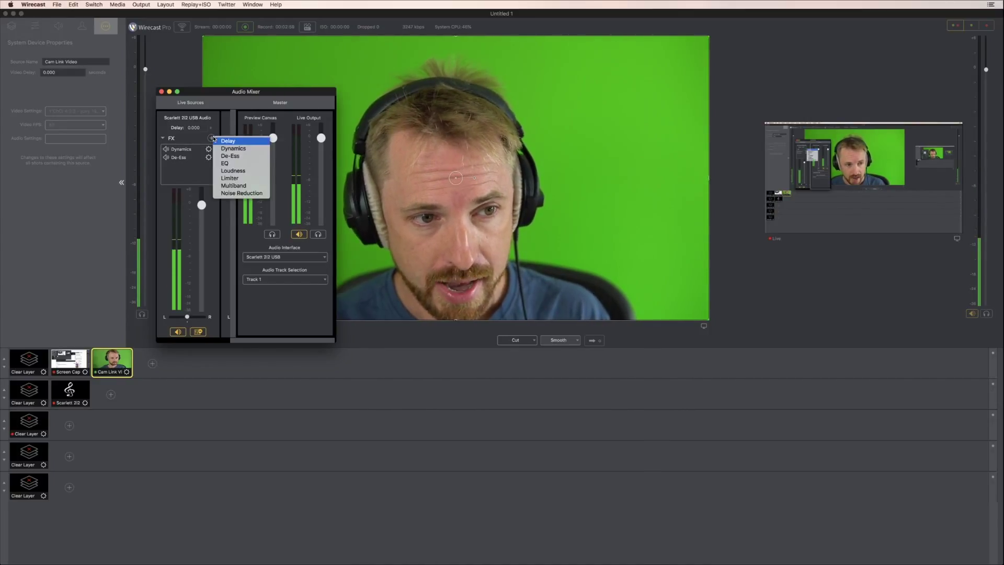
click(225, 164)
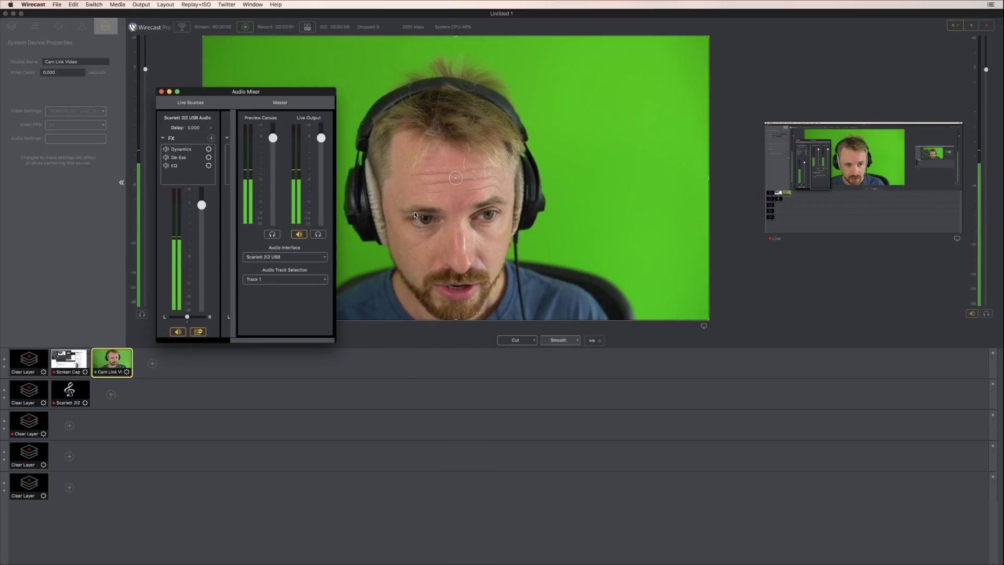
click(209, 165)
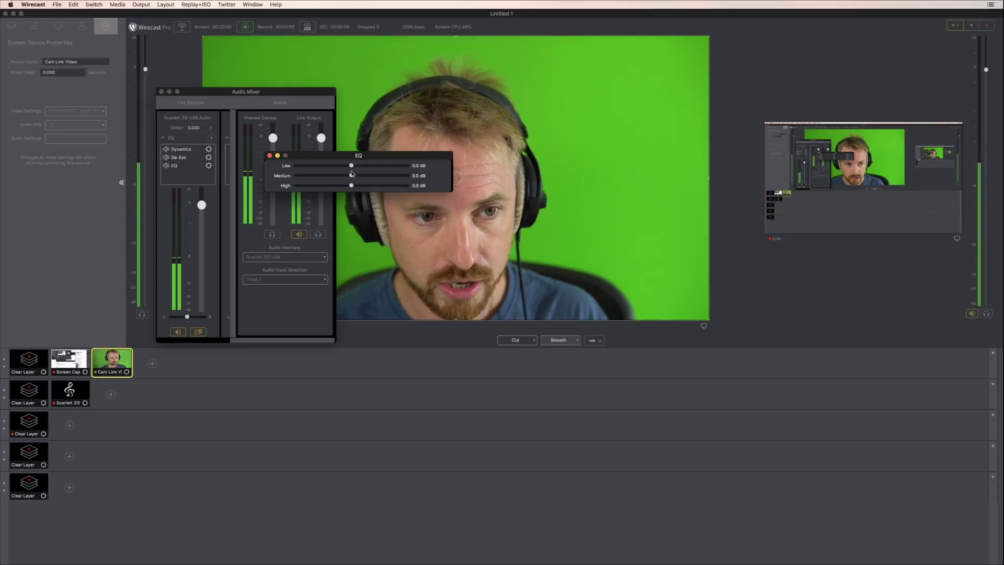
drag(352, 186, 353, 166)
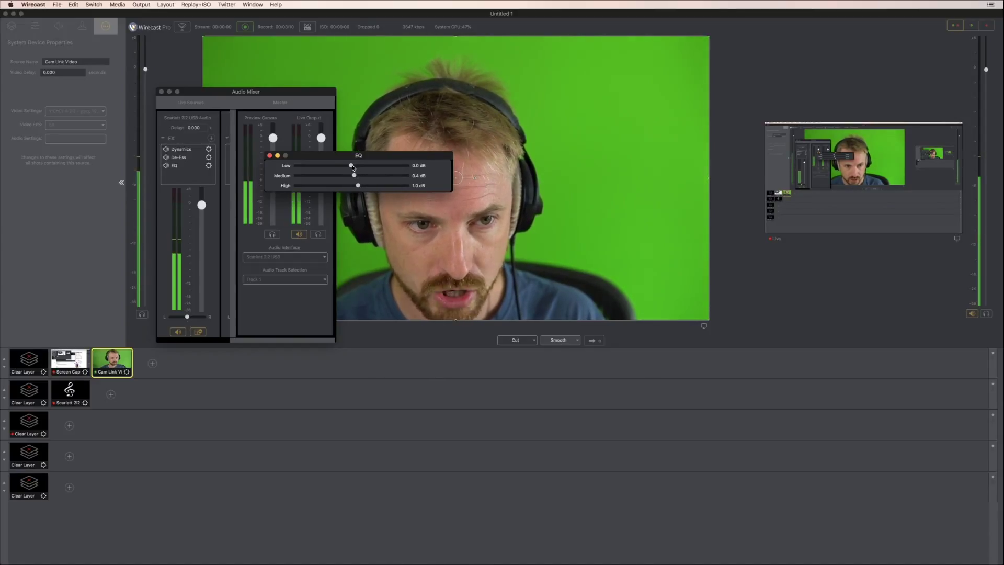
click(269, 155)
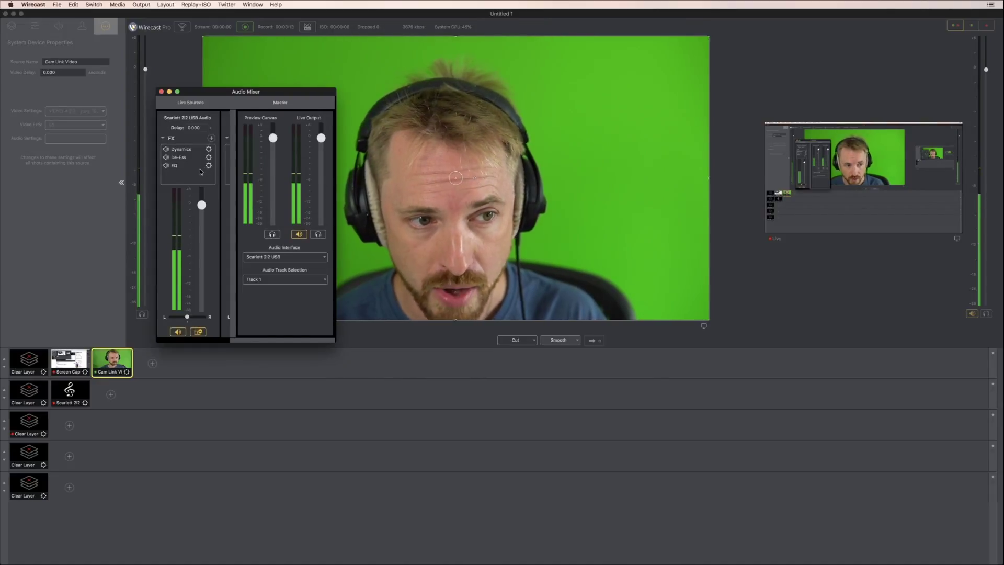
click(211, 138)
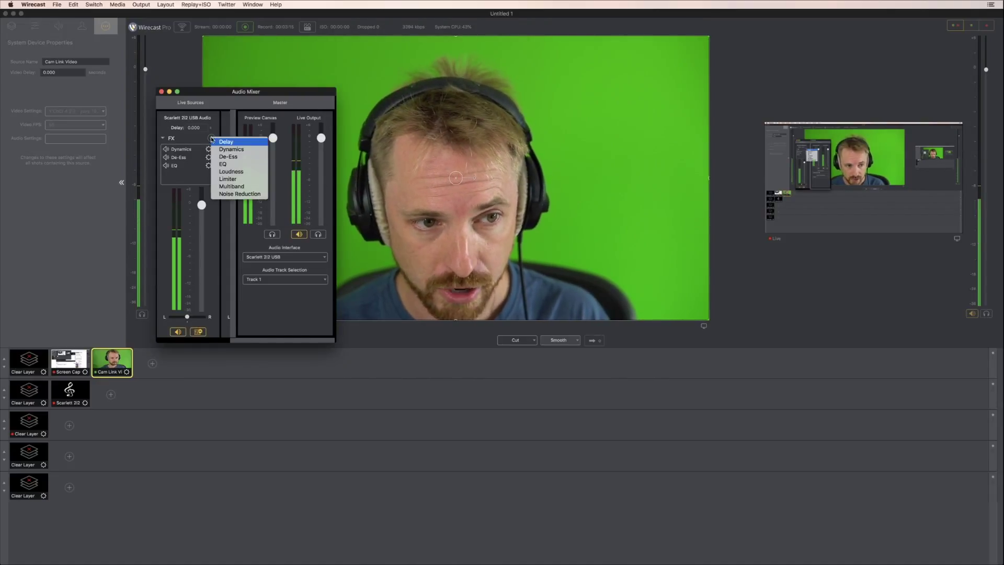
click(233, 173)
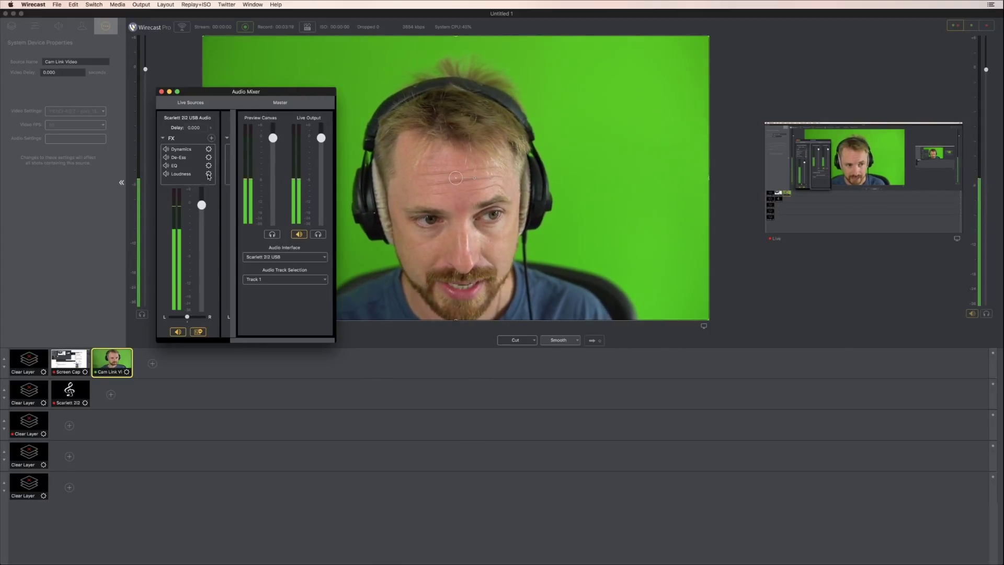
click(208, 174)
drag(373, 167, 383, 166)
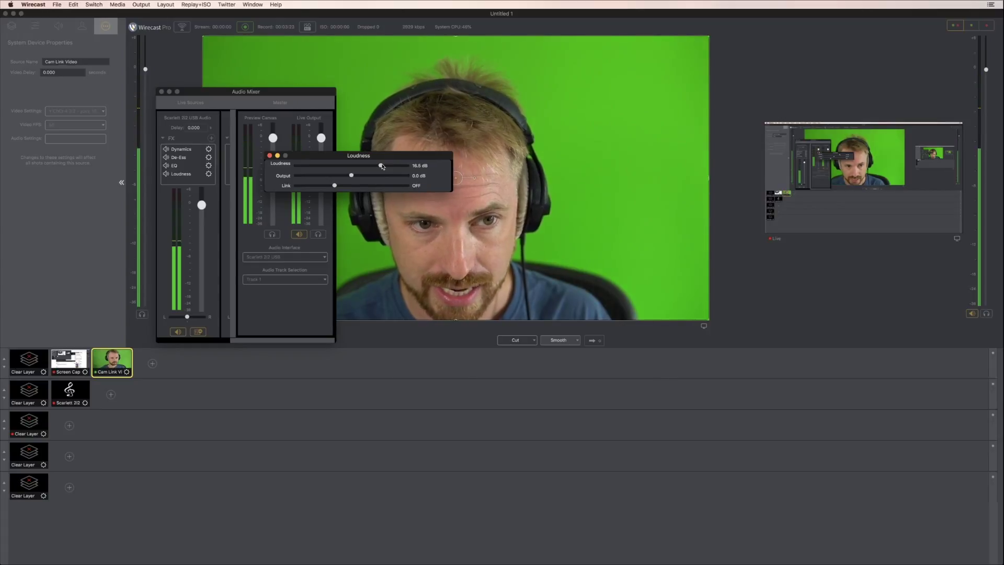
click(270, 156)
click(198, 174)
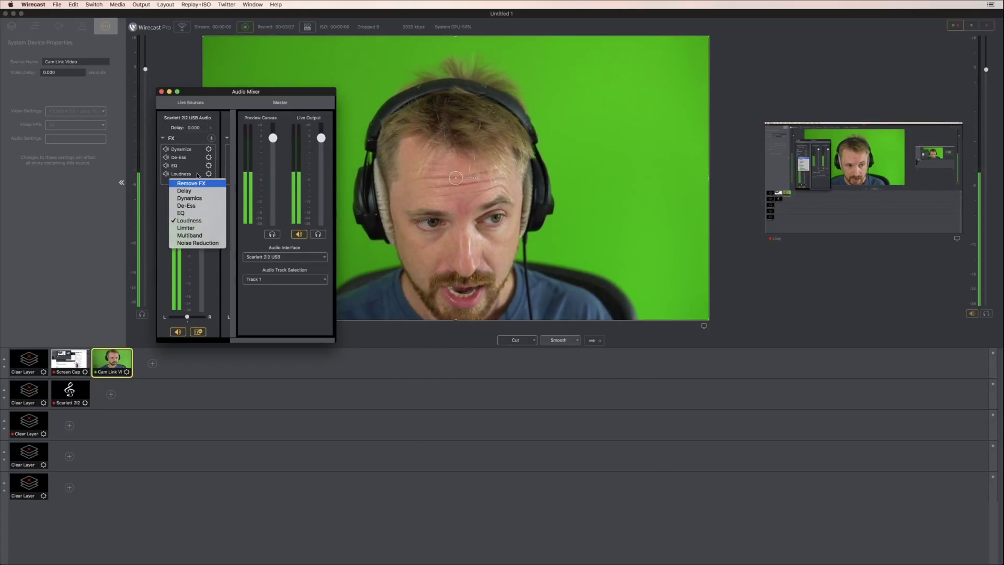
click(194, 183)
click(212, 138)
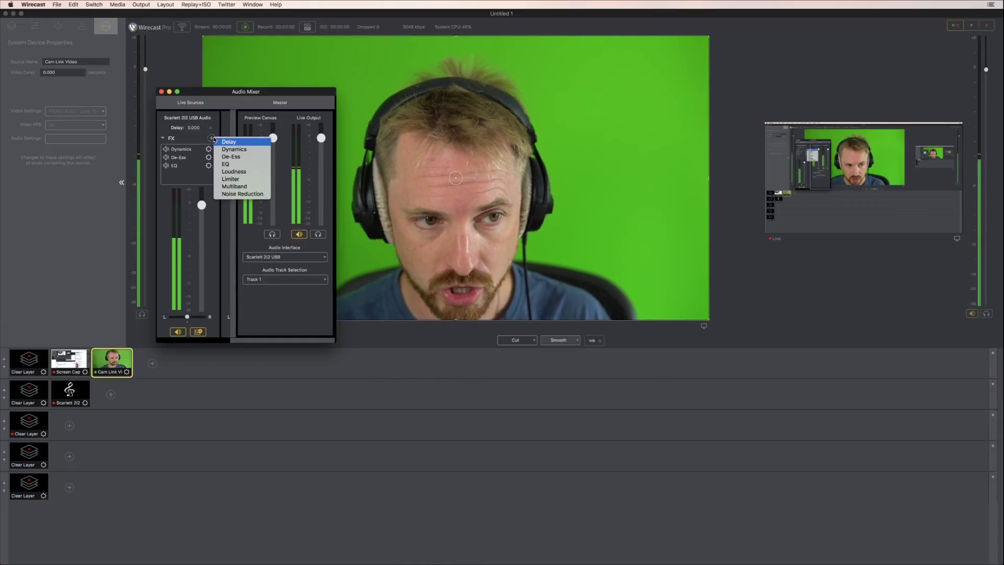
Add Multiband after EQ on the mic and check its settings without changes.
click(235, 188)
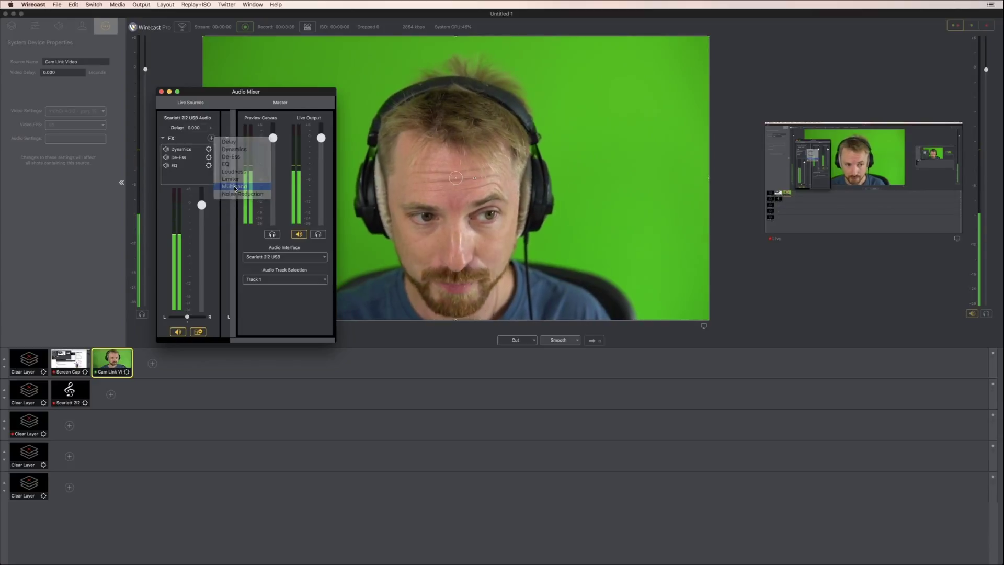
click(208, 174)
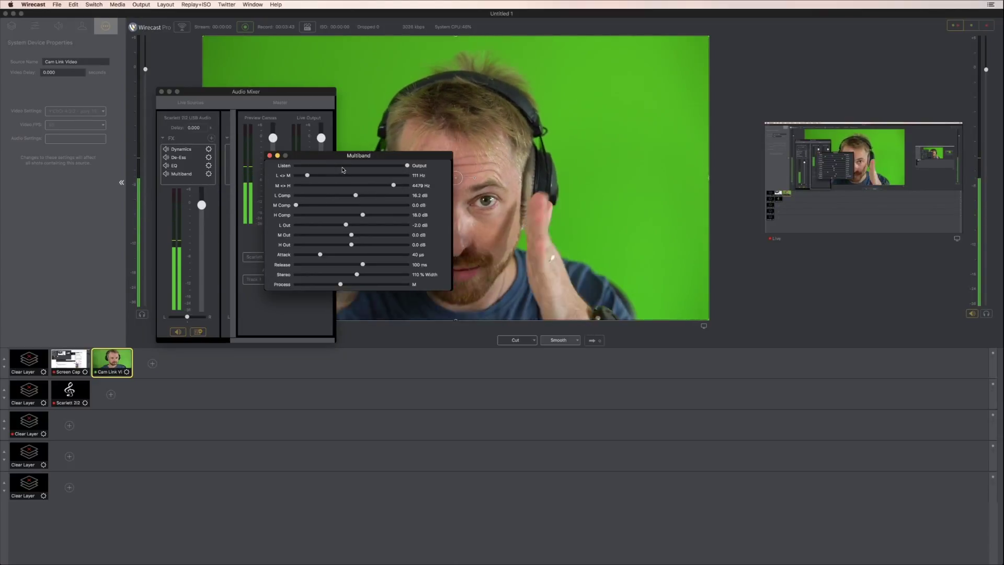
click(270, 156)
click(186, 174)
click(167, 176)
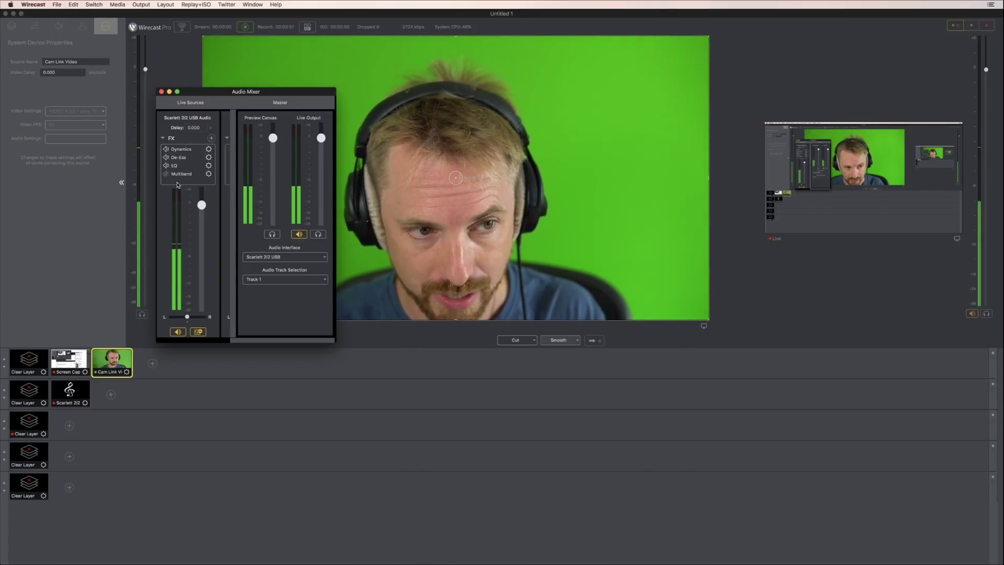
Add Noise Reduction after Multiband and lower its Amount to 0%.
click(212, 138)
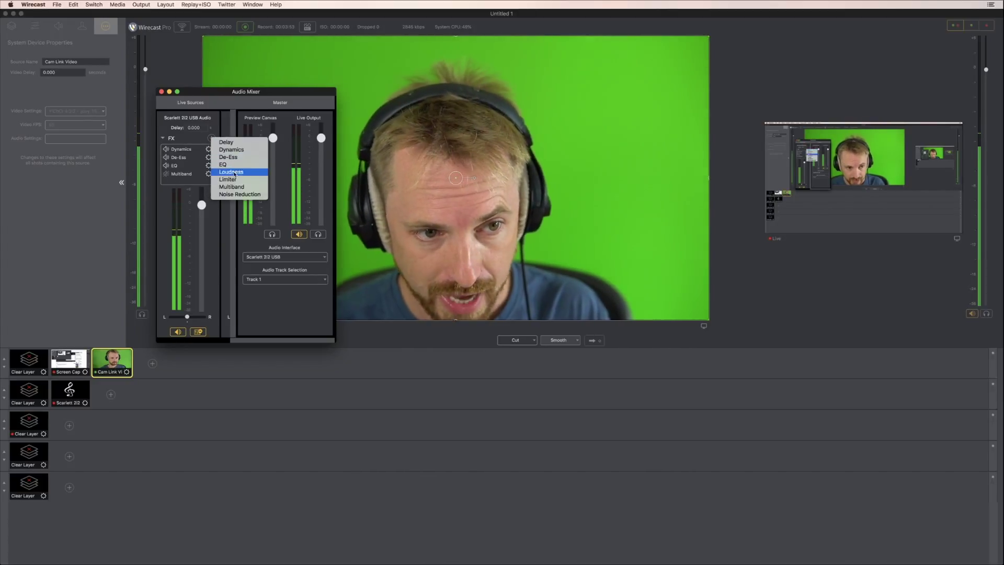
click(235, 194)
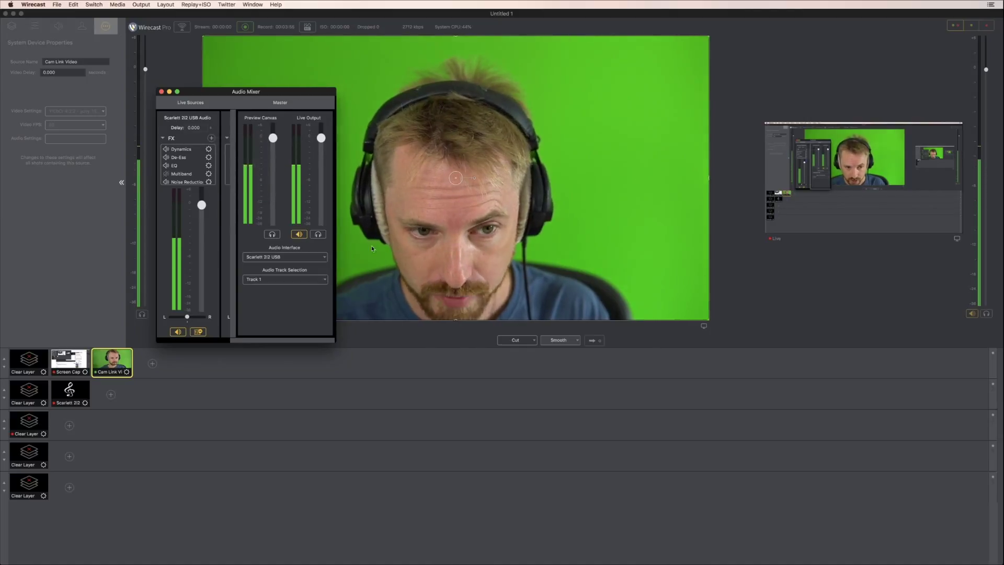
click(208, 180)
click(208, 180)
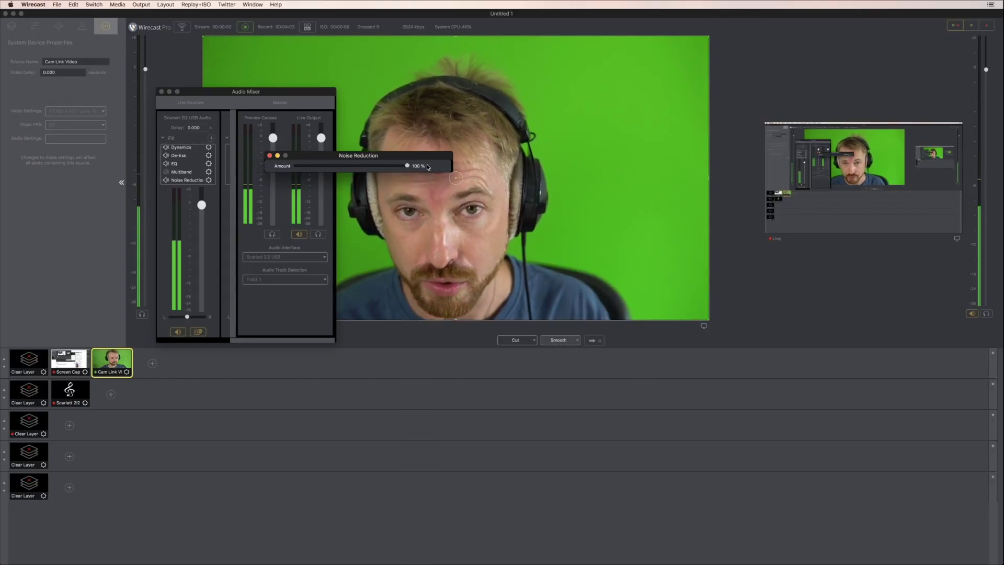
drag(406, 167, 402, 166)
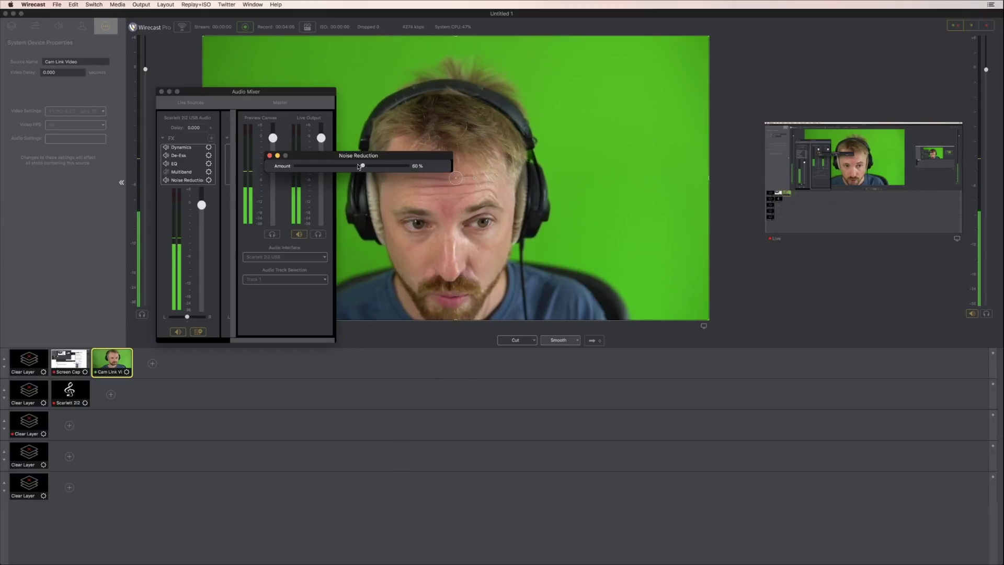
click(269, 155)
scroll(185, 162, up, 1)
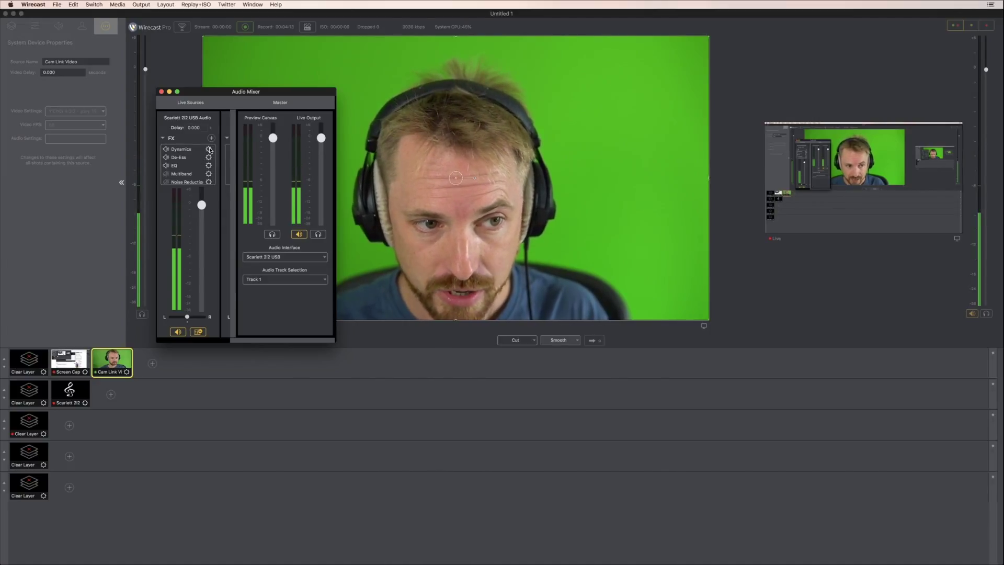
Reopen the Dynamics settings and move the window to the upper right of the preview.
click(209, 150)
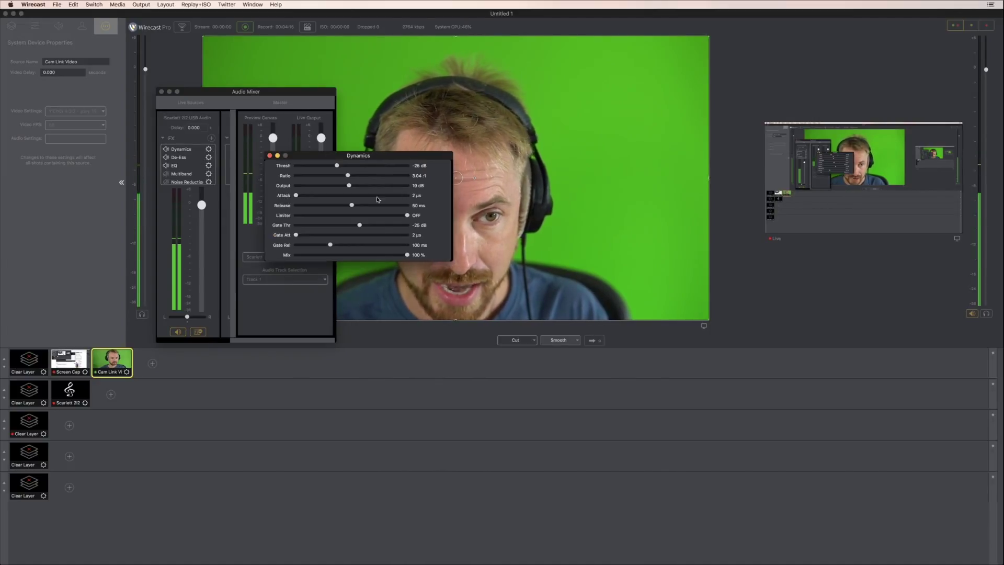
drag(359, 157, 649, 86)
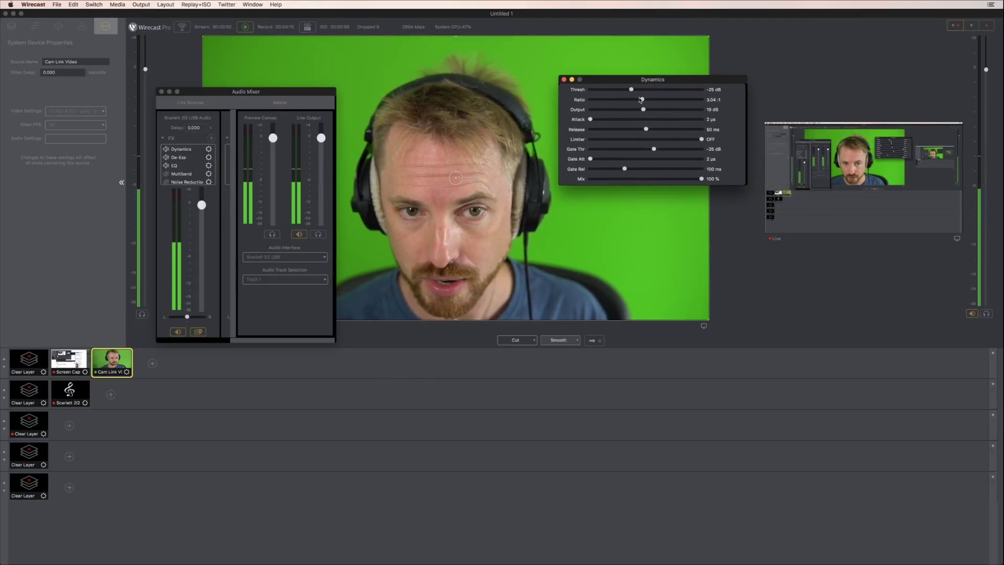